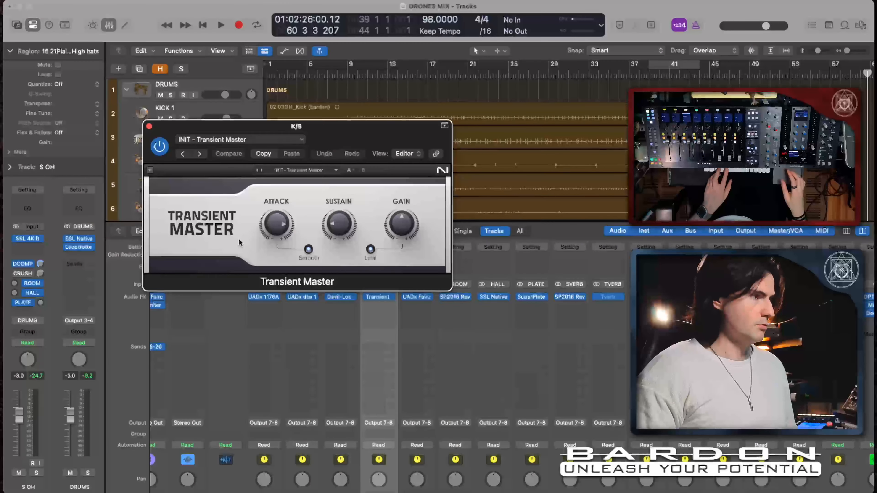
Hide the Transient Master window and examine the K/S and K/S/B sends on the kick and snare channels.
key(v)
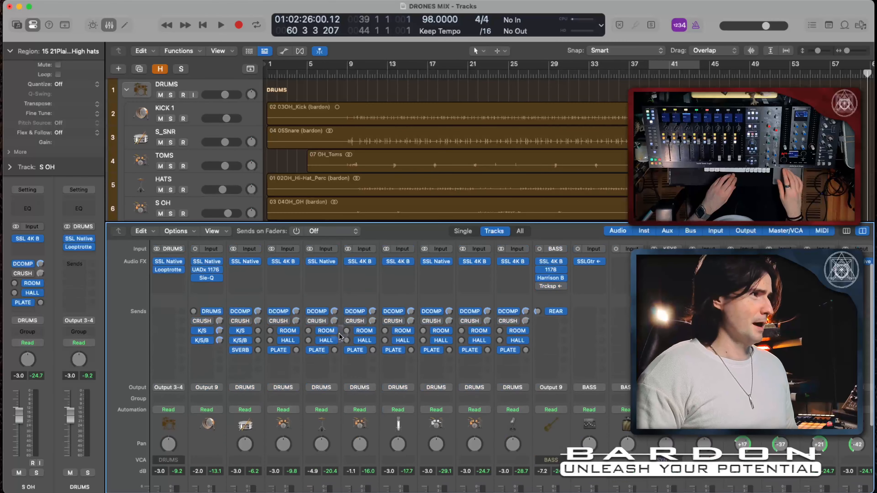
scroll(340, 337, down, 5)
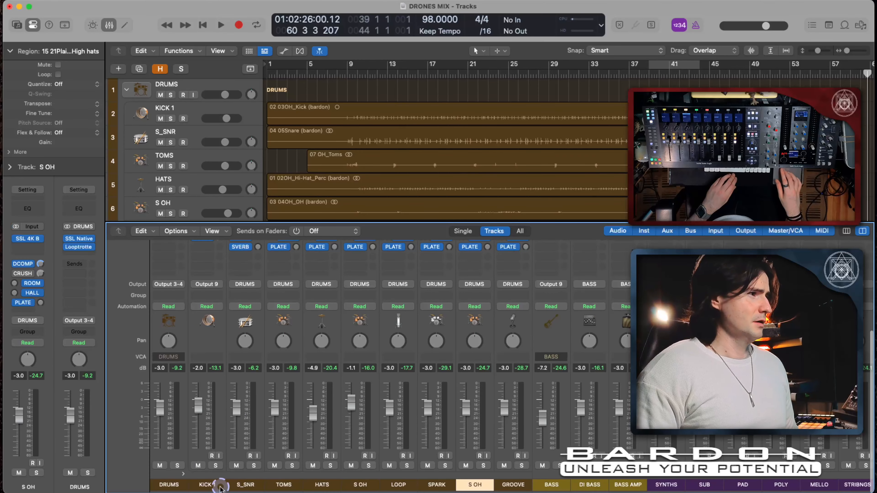
scroll(221, 390, up, 6)
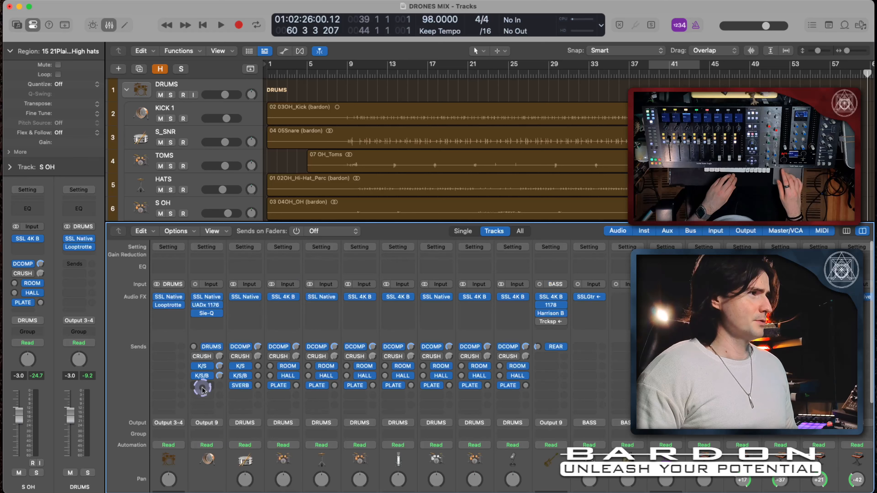
super+click(218, 366)
scroll(244, 414, down, 6)
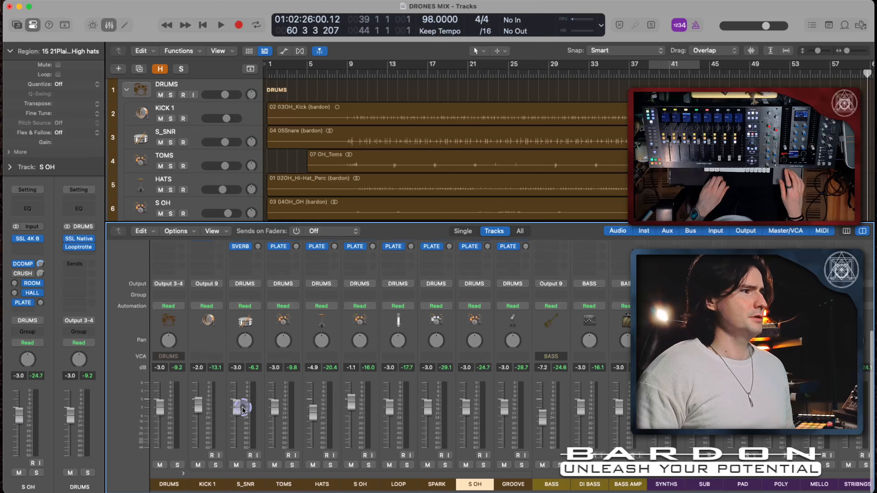
scroll(244, 410, up, 5)
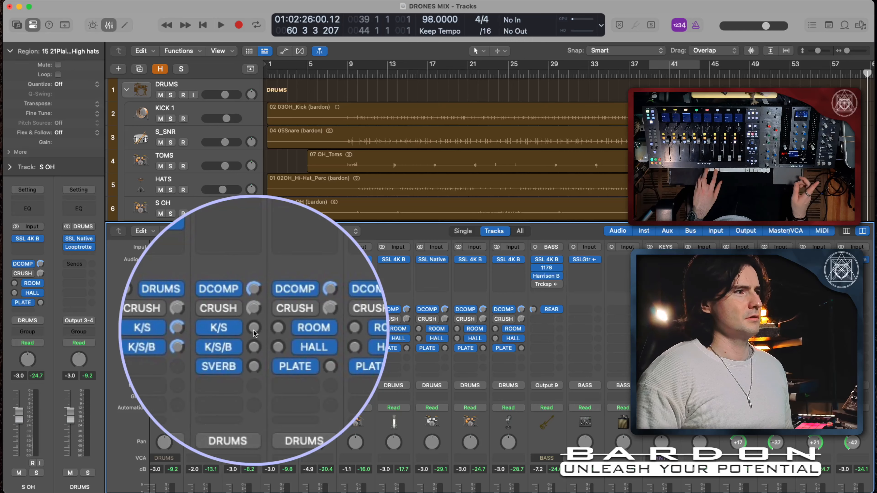
key(super+Caps_Lock)
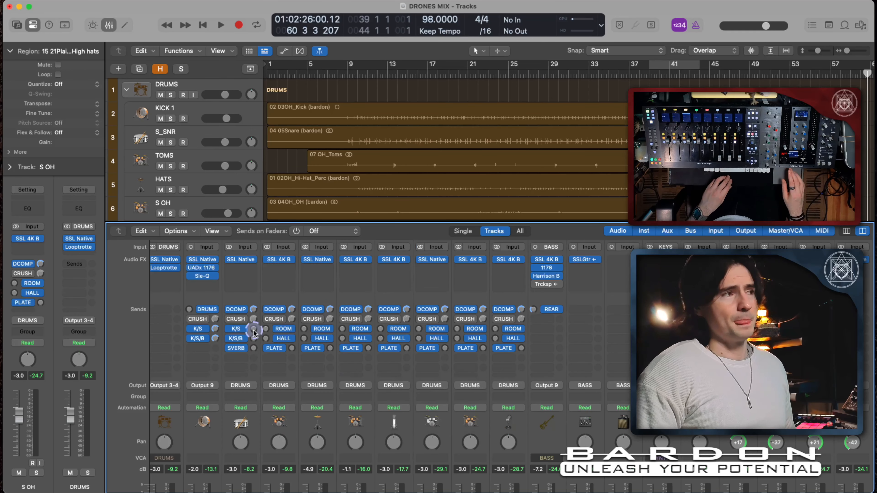
Play the looped section, raise the K/S aux fader to about -24.7 dB and compare it muted and unmuted.
scroll(253, 332, down, 5)
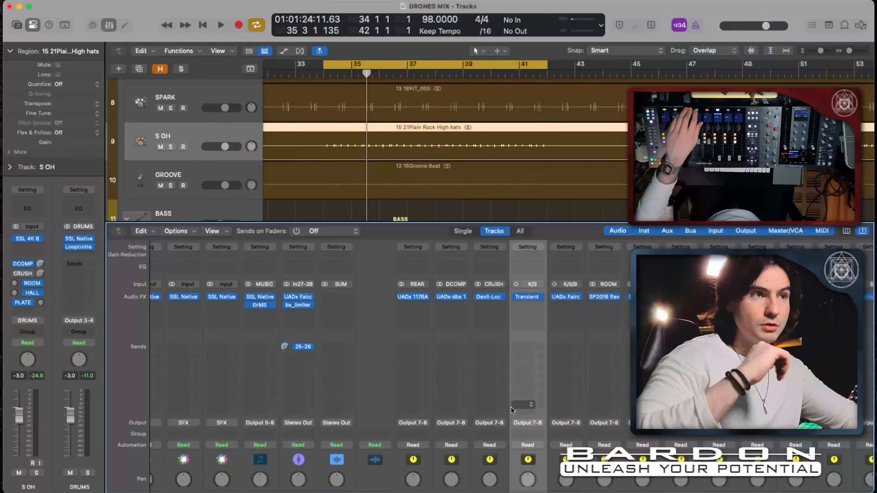
scroll(512, 410, down, 5)
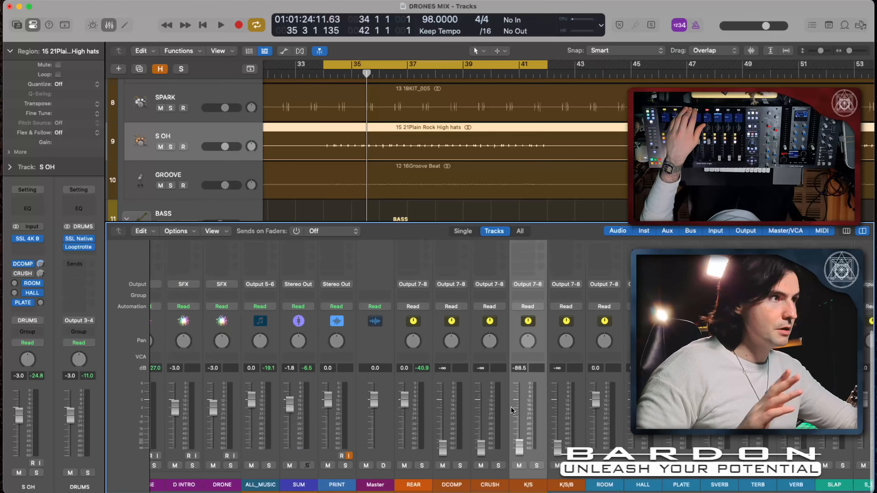
key(space)
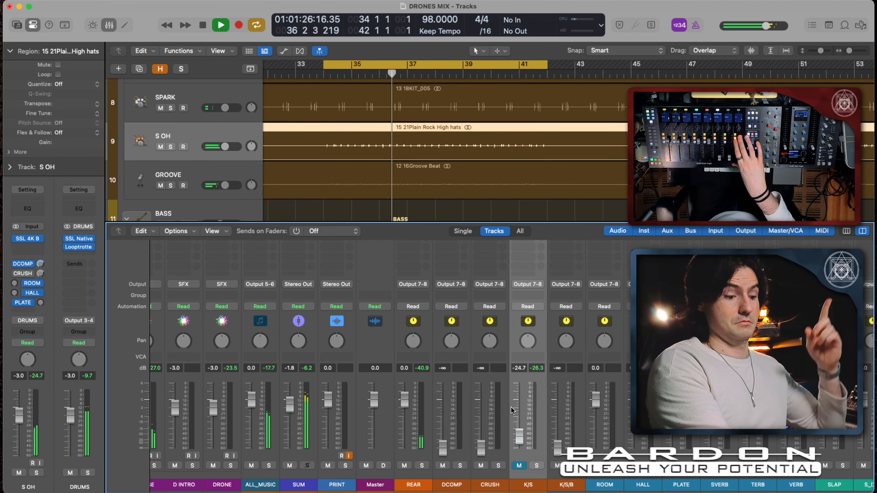
click(518, 465)
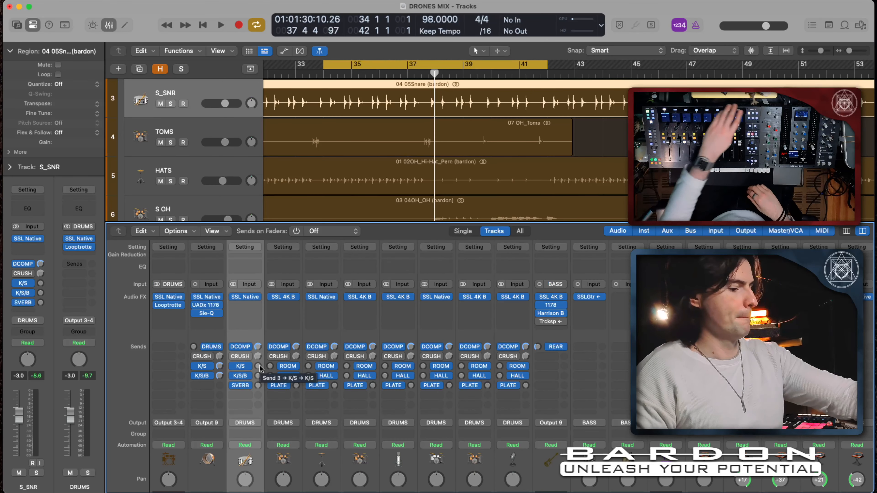
Audition the snare's send into the K/S aux over the loop and set the S_SNR fader to about -6.6 dB.
key(space)
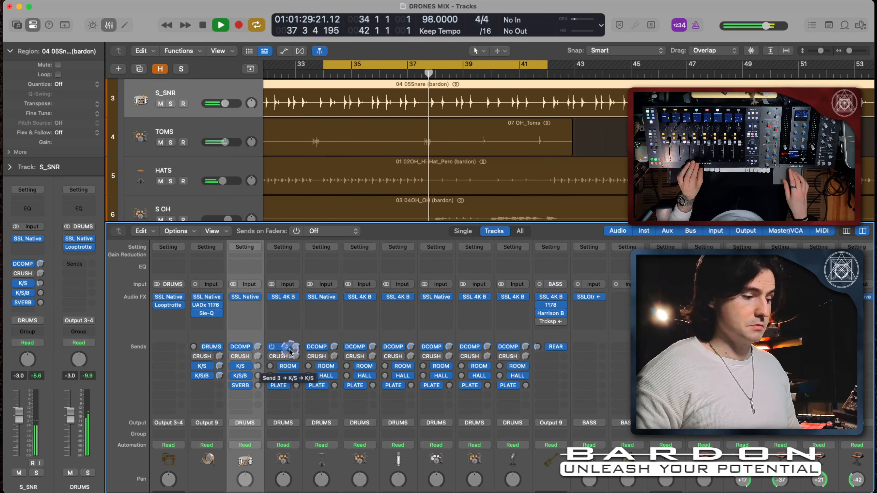
scroll(529, 345, right, 20)
scroll(531, 347, down, 5)
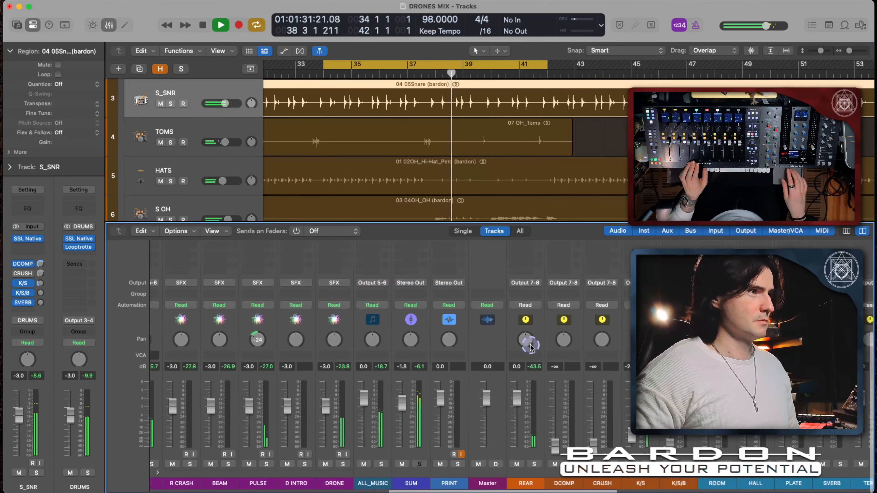
scroll(530, 347, right, 4)
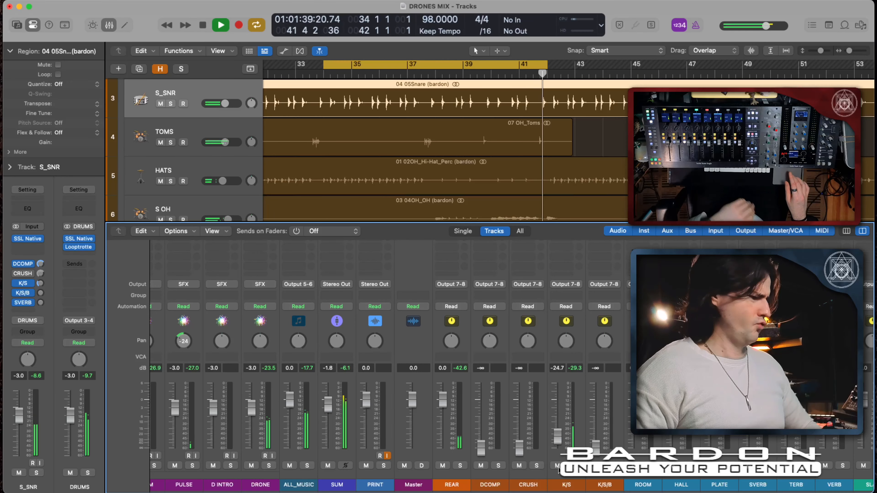
key(space)
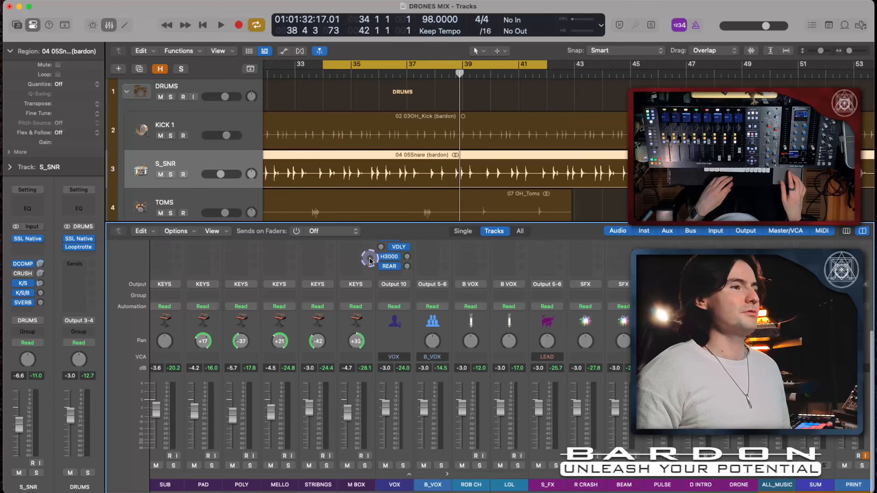
Inspect the UADx Fairchild 660 compressor on the K/S/B aux with its window moved aside, and hide the window.
scroll(370, 261, left, 10)
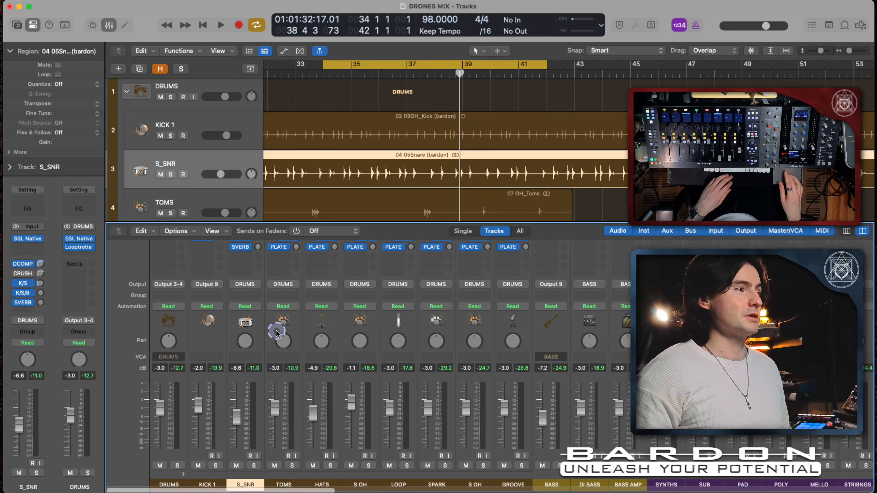
scroll(276, 333, up, 8)
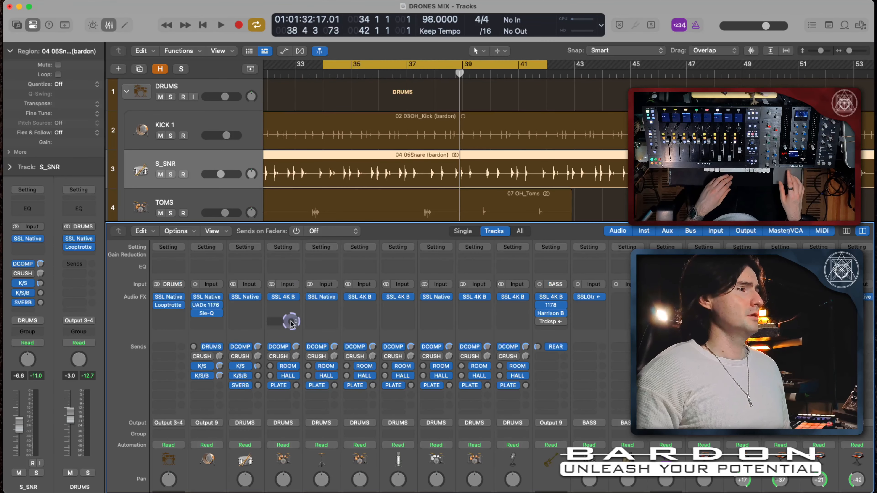
scroll(365, 352, right, 10)
scroll(365, 353, down, 5)
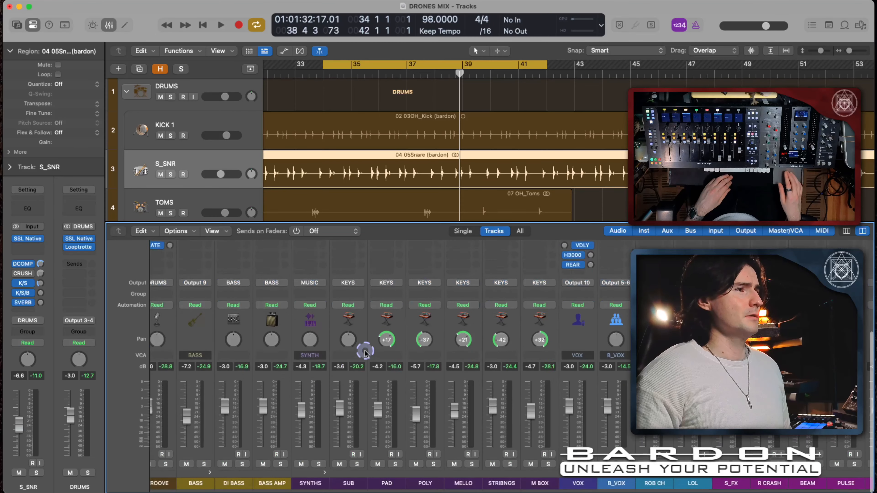
scroll(366, 353, right, 15)
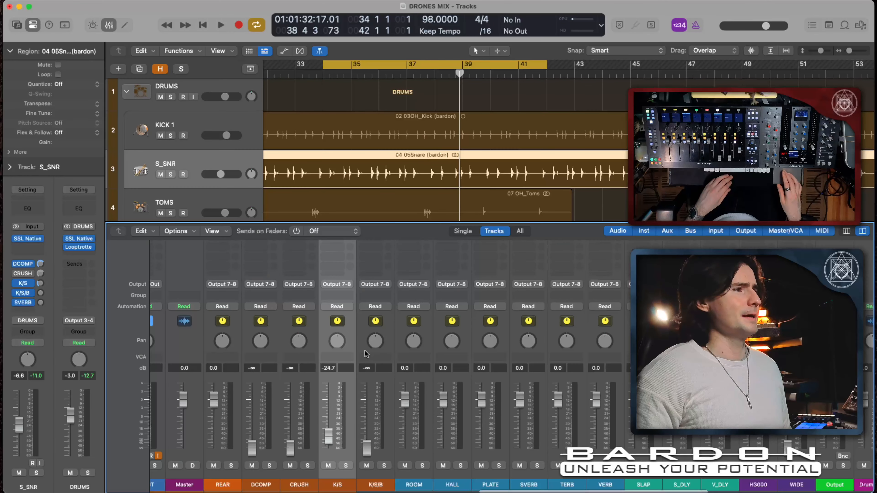
click(387, 490)
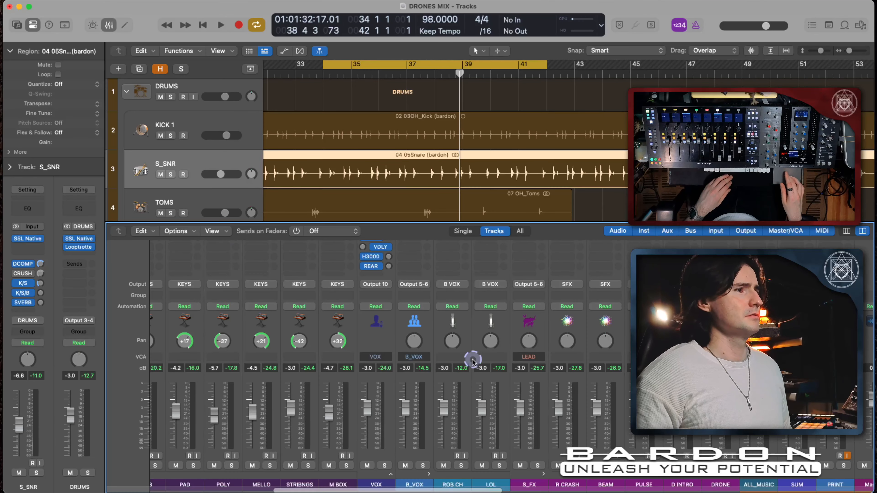
scroll(473, 361, right, 15)
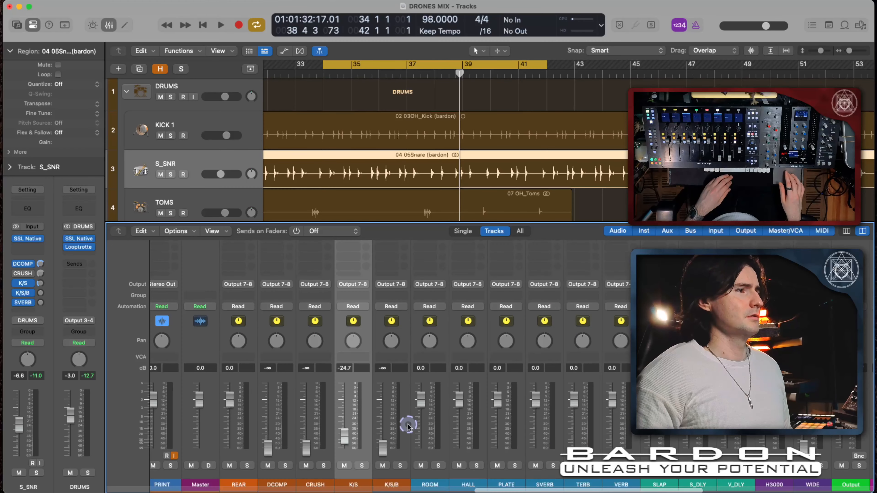
click(408, 426)
scroll(408, 421, up, 5)
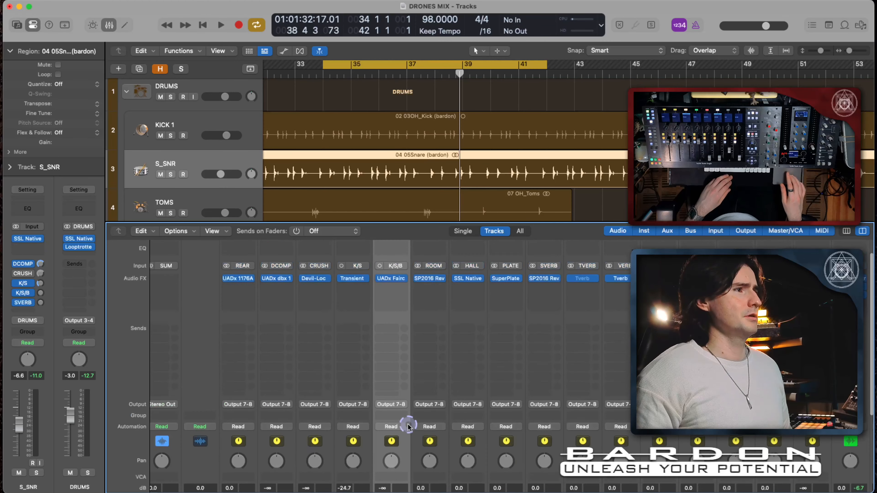
click(392, 283)
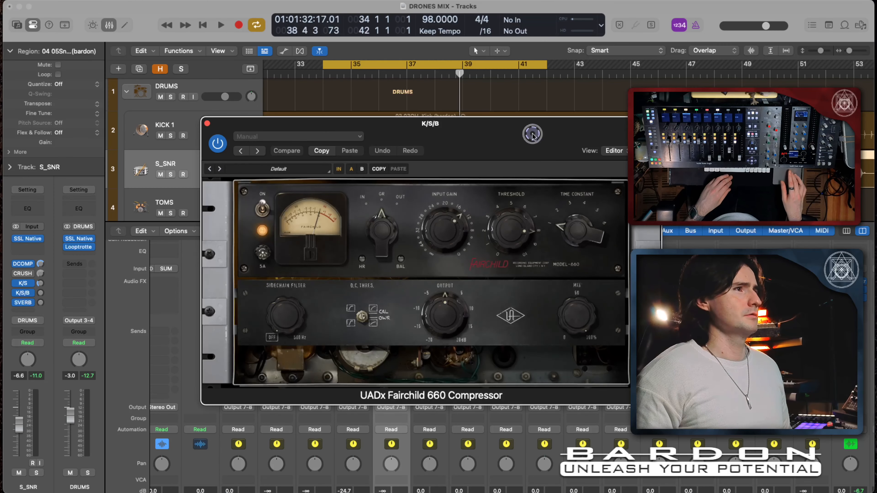
drag(531, 135, 356, 106)
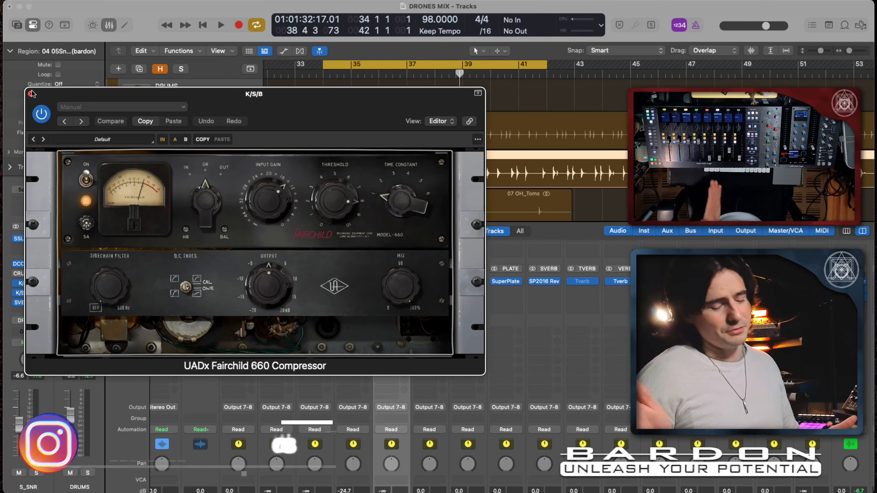
key(v)
Add a send to Bus 16 (K/S/B) on the BASS channel and set it to its default level.
scroll(251, 317, down, 8)
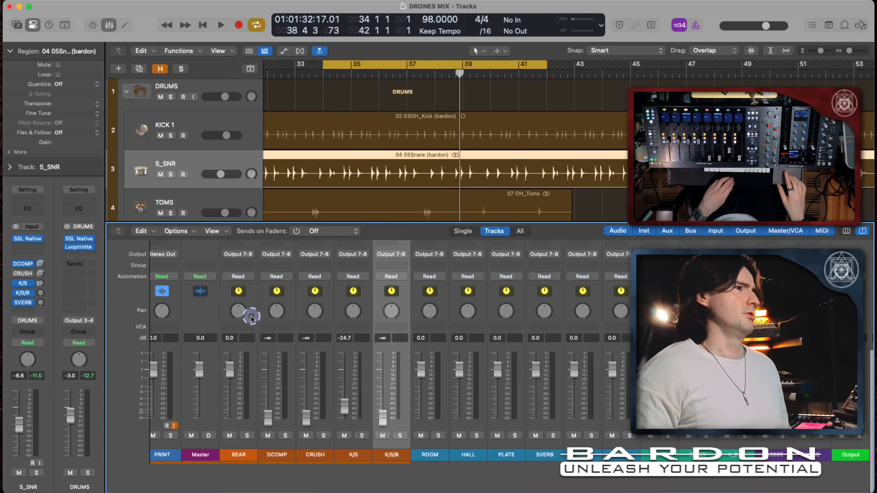
scroll(286, 320, left, 20)
scroll(287, 321, up, 8)
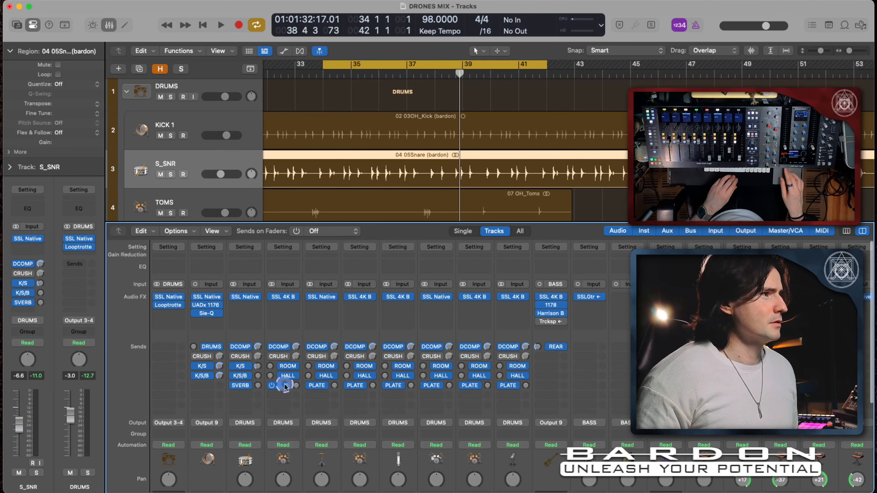
scroll(386, 387, down, 8)
scroll(386, 387, right, 6)
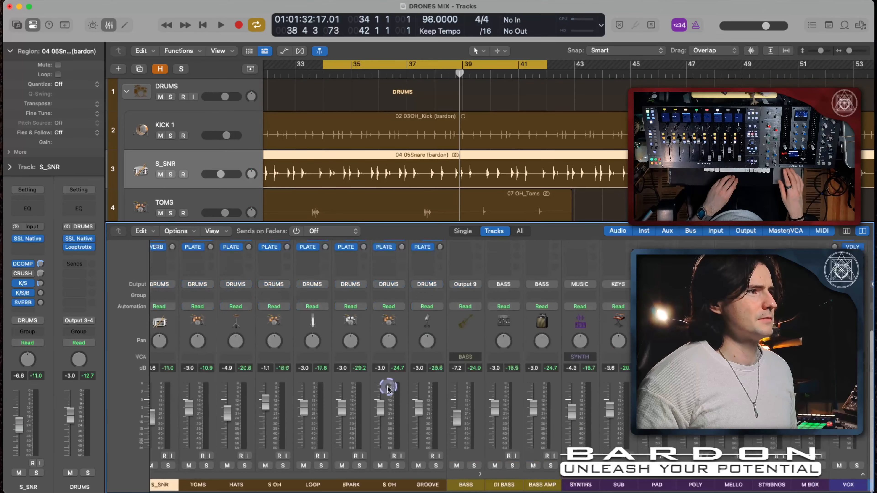
scroll(388, 388, up, 6)
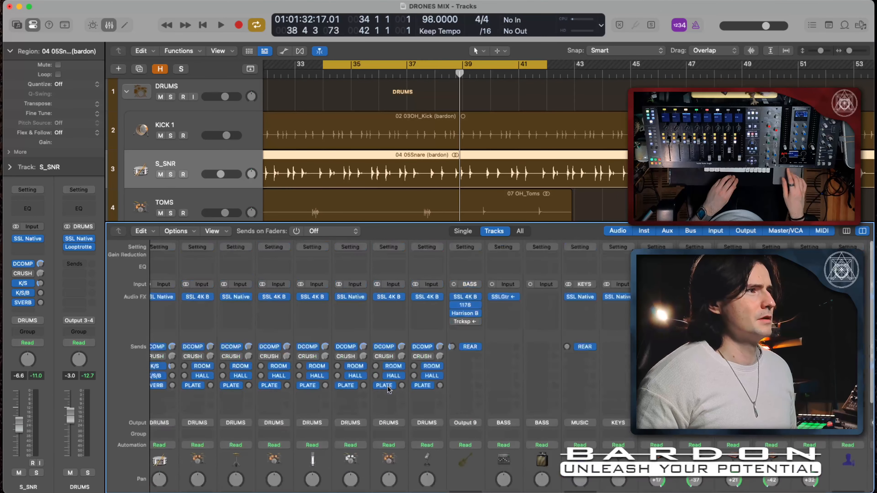
click(466, 357)
mouse_move(469, 376)
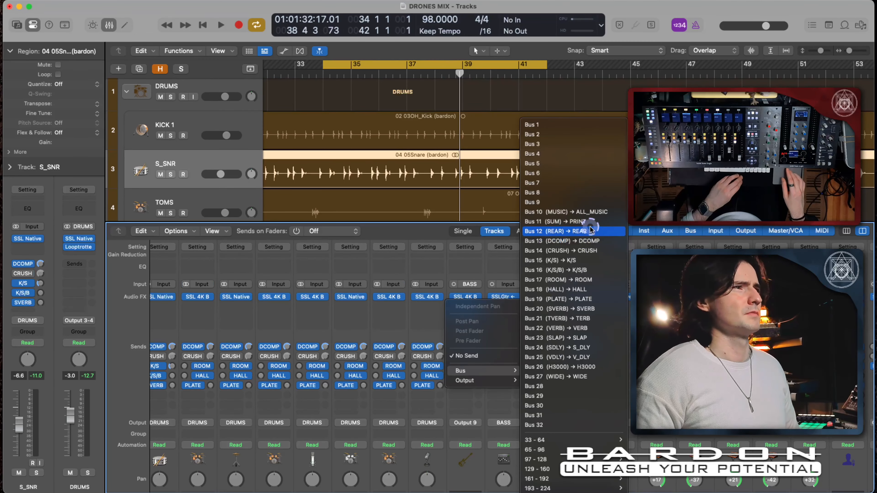
click(598, 270)
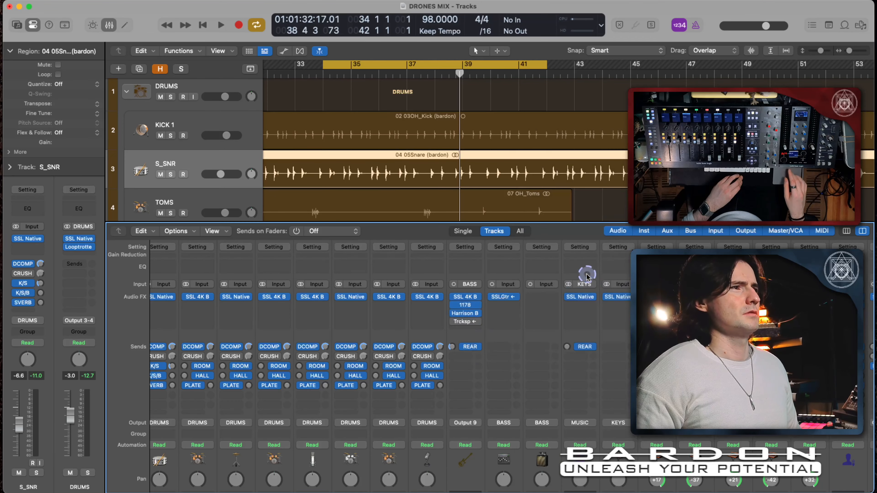
alt+click(477, 360)
Raise the snare channel's K/S/B send to about -17.4 dB.
scroll(387, 356, left, 3)
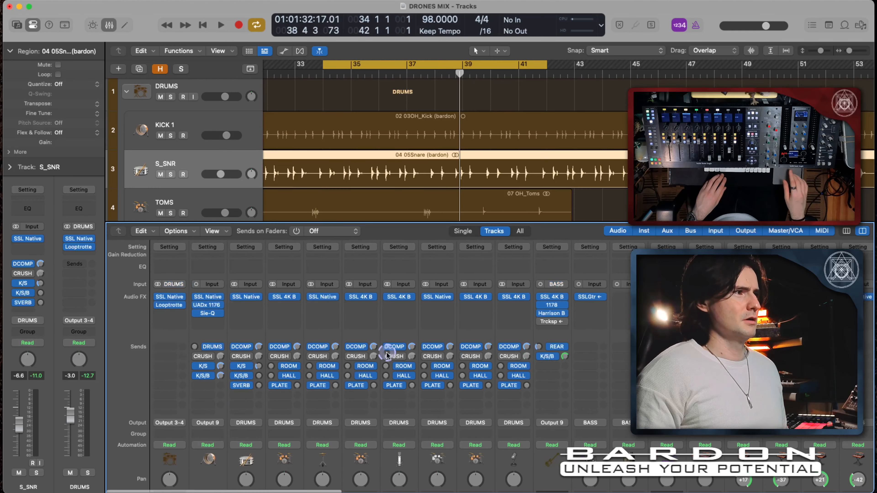
scroll(387, 356, down, 5)
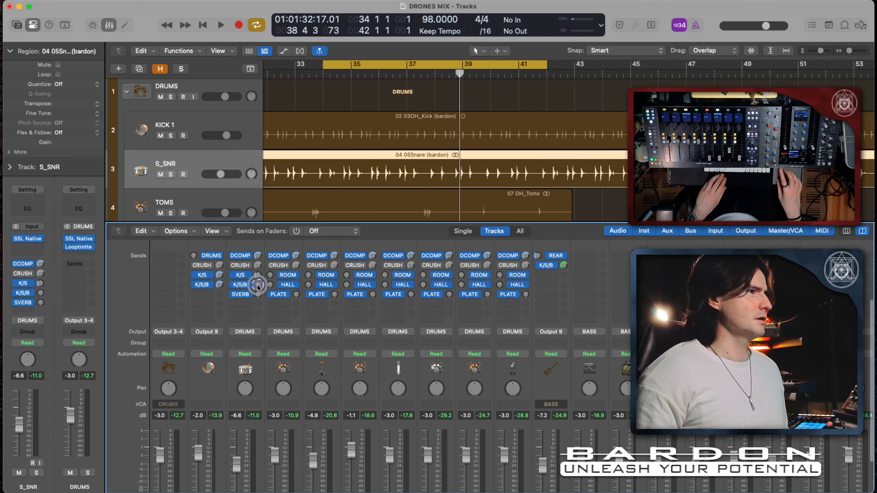
drag(258, 286, 259, 275)
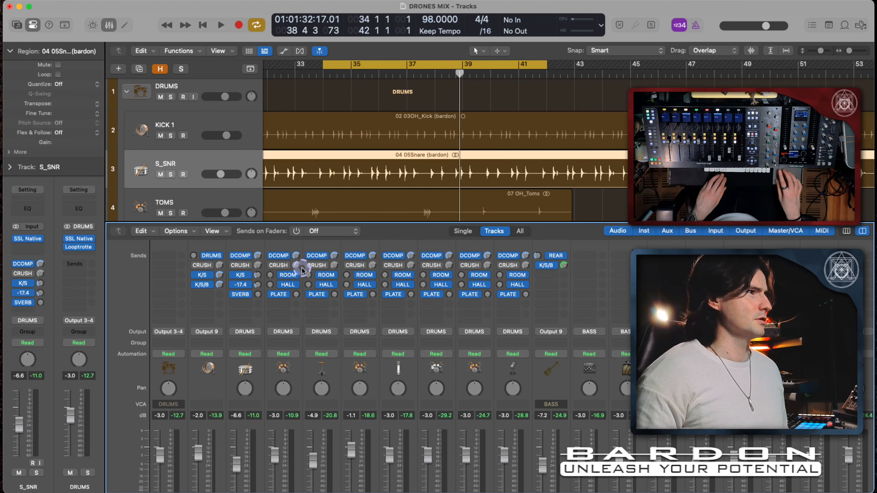
Play the looped section and raise the K/S/B aux fader to about -20.2 dB.
scroll(479, 314, right, 20)
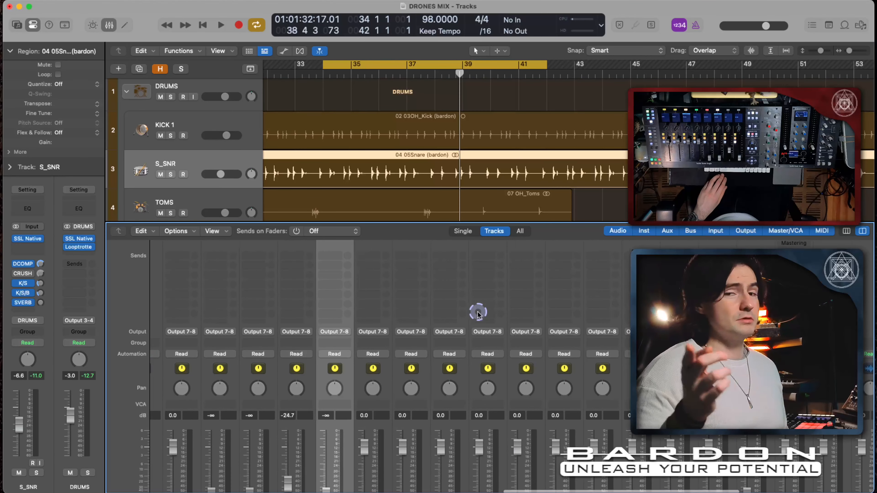
scroll(478, 314, down, 3)
scroll(478, 314, left, 8)
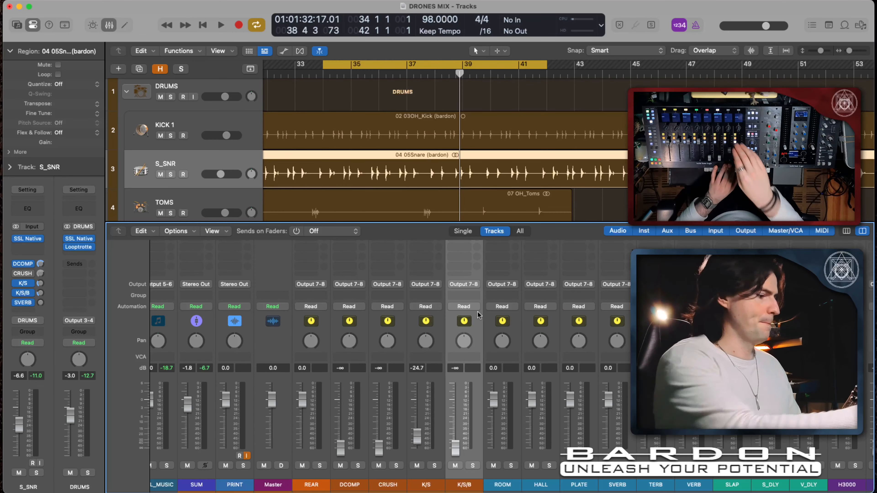
key(space)
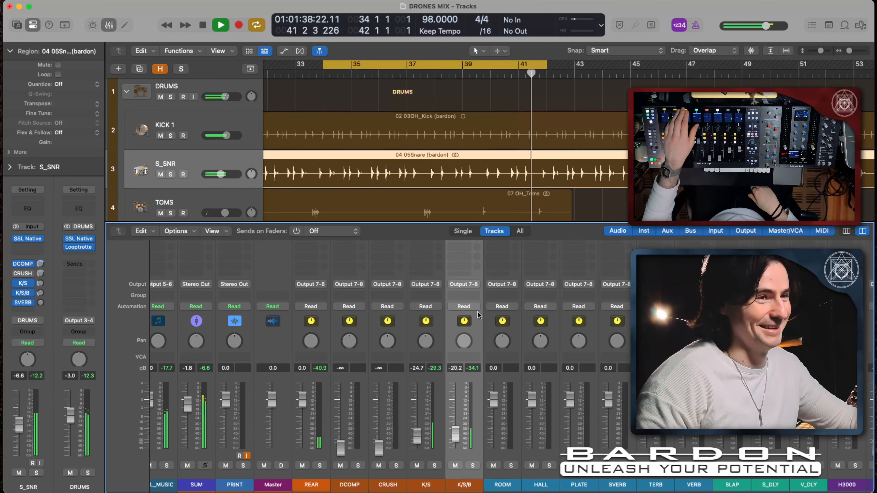
Stop playback, inspect the compressors on the K/S/B and DCOMP auxes, and hide the plug-in windows.
key(space)
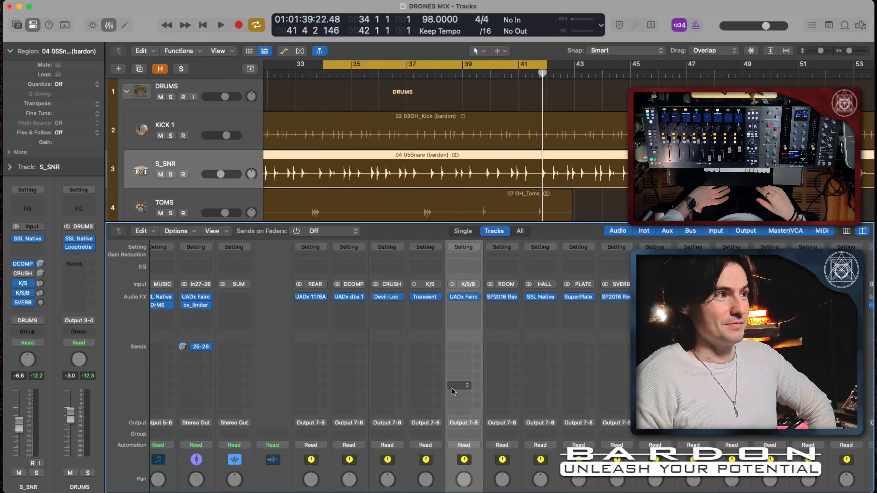
click(463, 297)
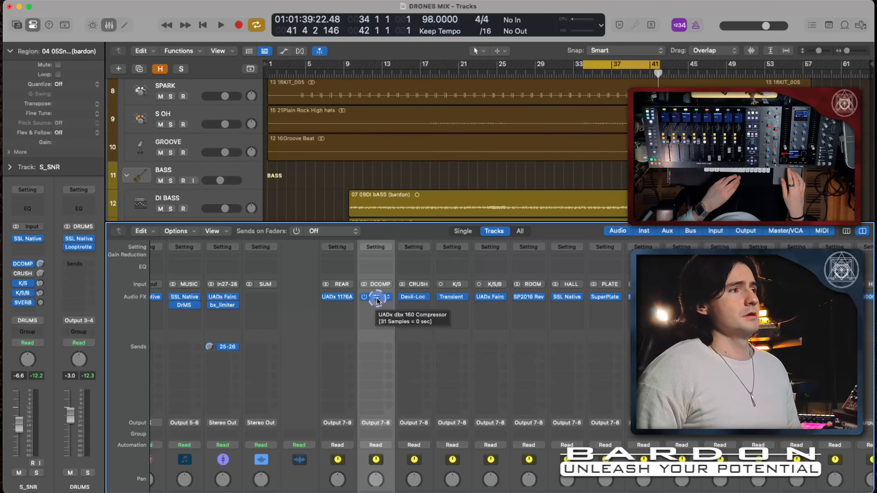
click(377, 297)
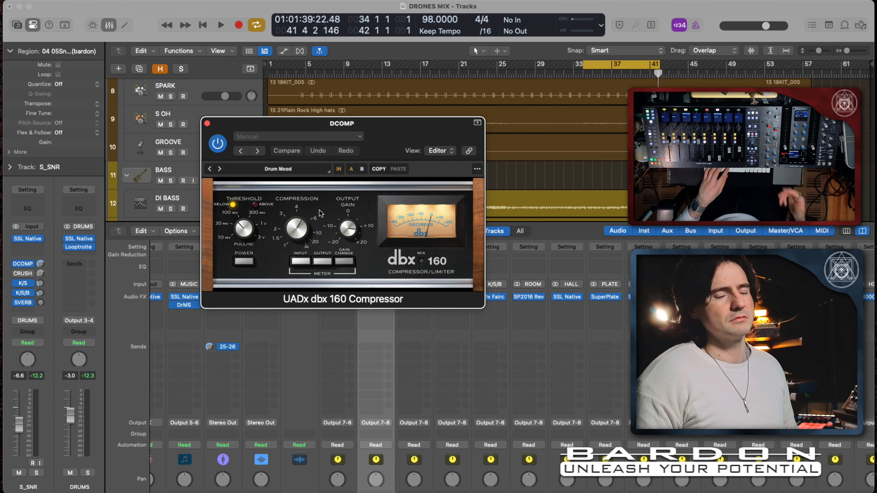
key(v)
Examine the DCOMP aux fader and the DCOMP sends on the kick, snare and other drum channels.
scroll(377, 373, down, 5)
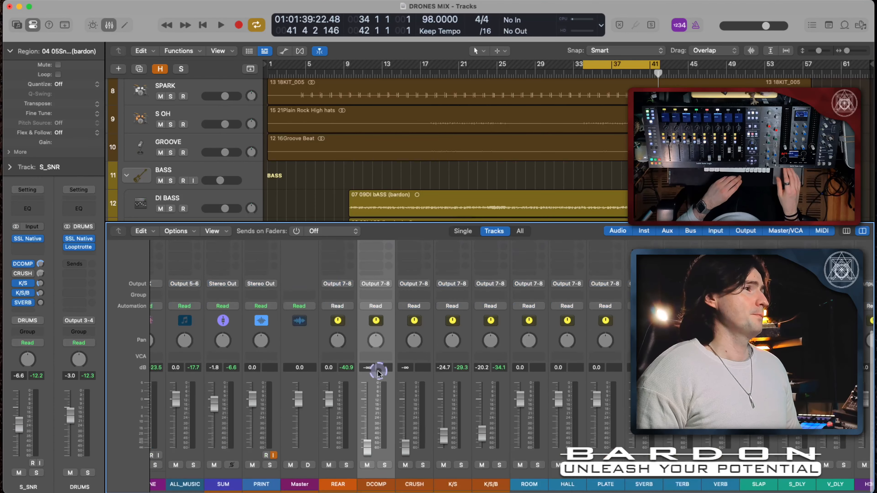
scroll(378, 372, left, 15)
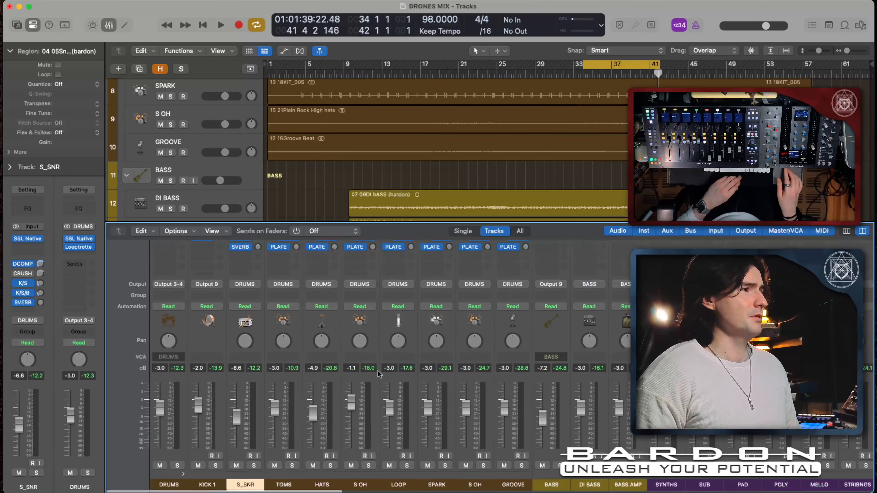
scroll(378, 372, up, 4)
drag(320, 367, 259, 334)
scroll(255, 331, down, 5)
scroll(259, 333, up, 5)
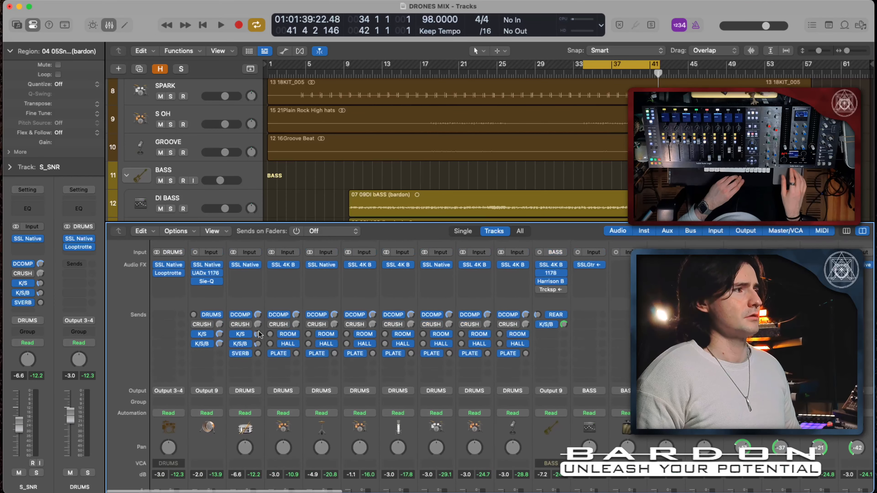
scroll(260, 334, right, 20)
scroll(260, 334, left, 10)
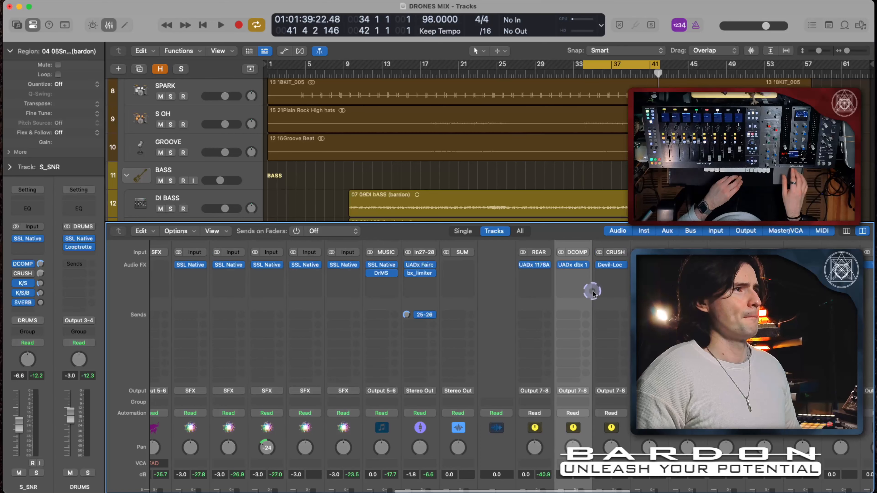
Open the UADx dbx 160 compressor on the DCOMP aux and raise its fader to about -18.4 dB while auditioning the looped section.
click(573, 266)
scroll(607, 287, down, 4)
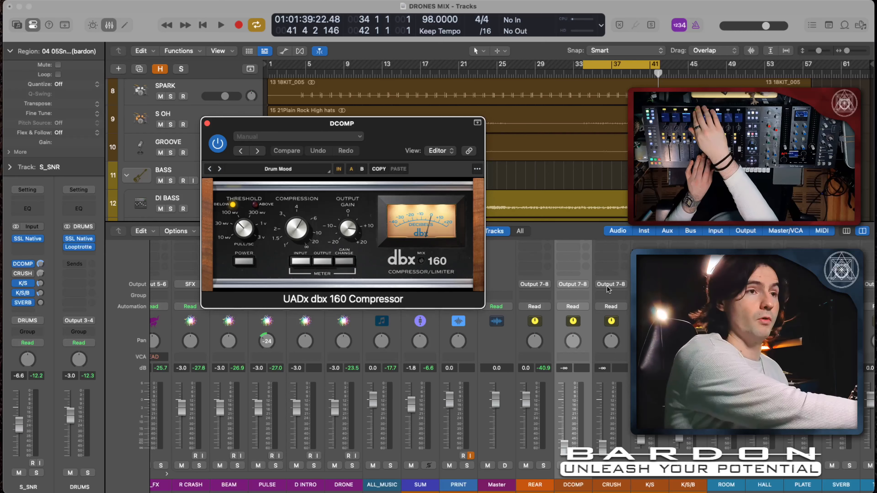
key(space)
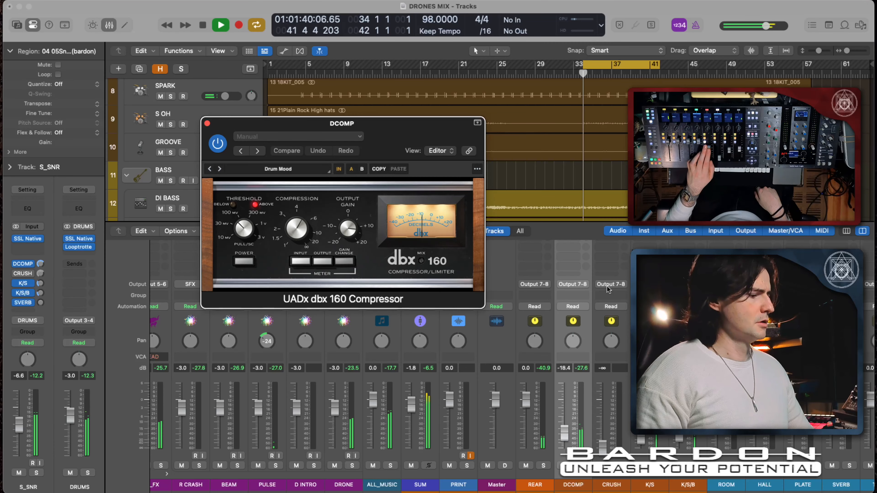
key(space)
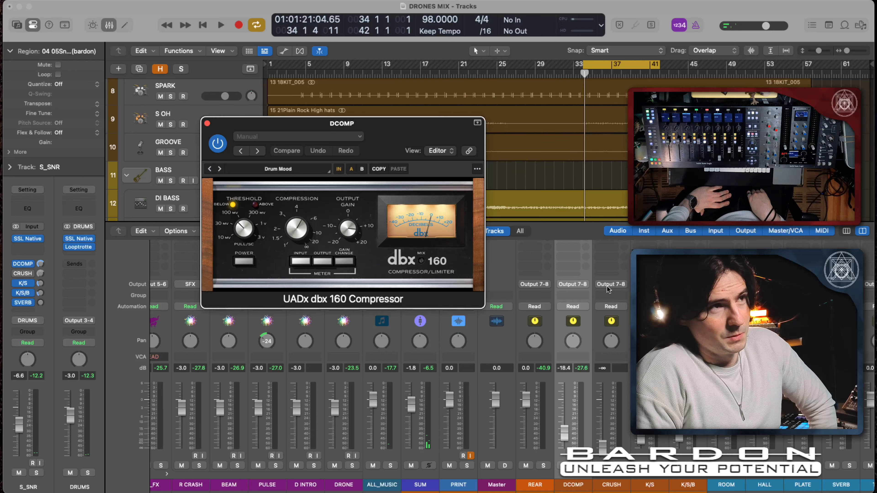
key(space)
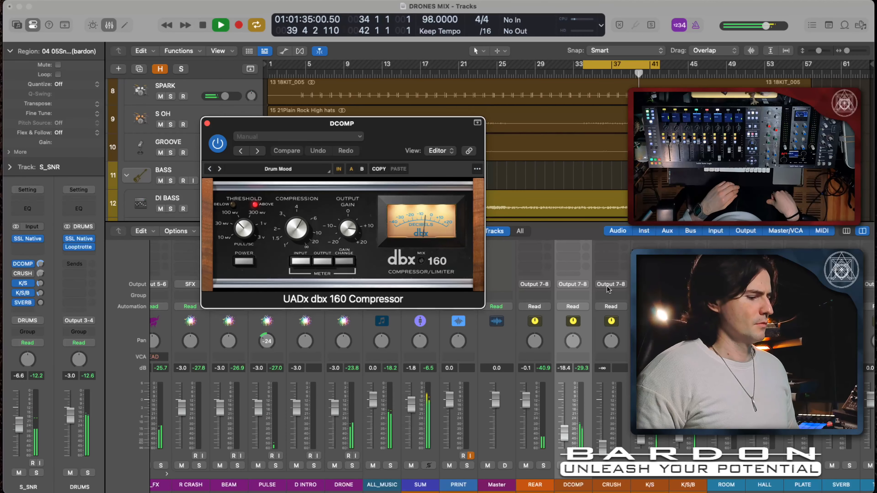
key(space)
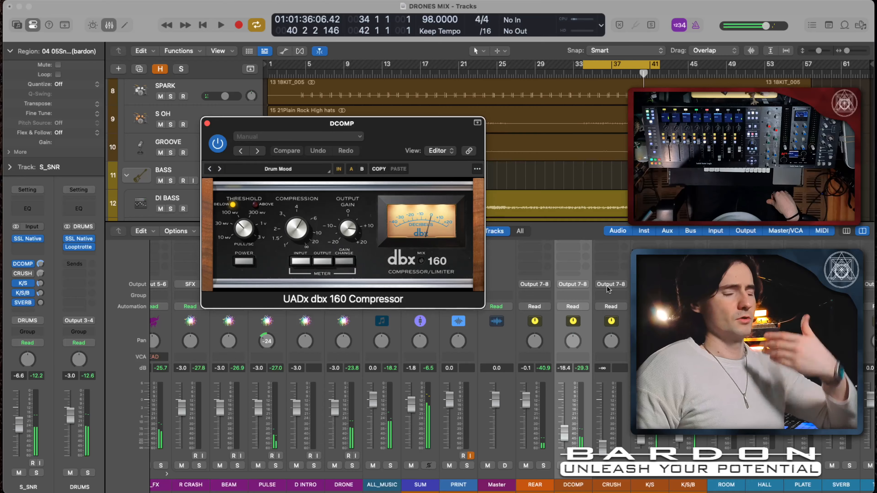